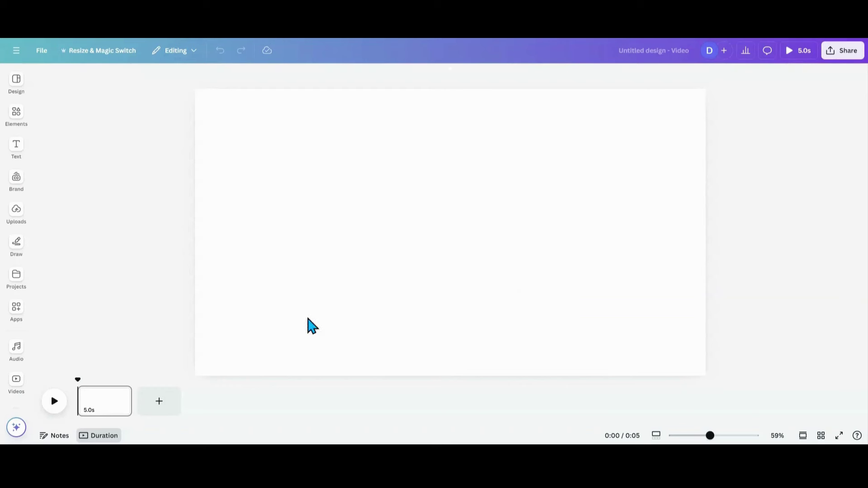
- Add the flying-geese photo from Recently used and centre it on the page
left_click(16, 128)
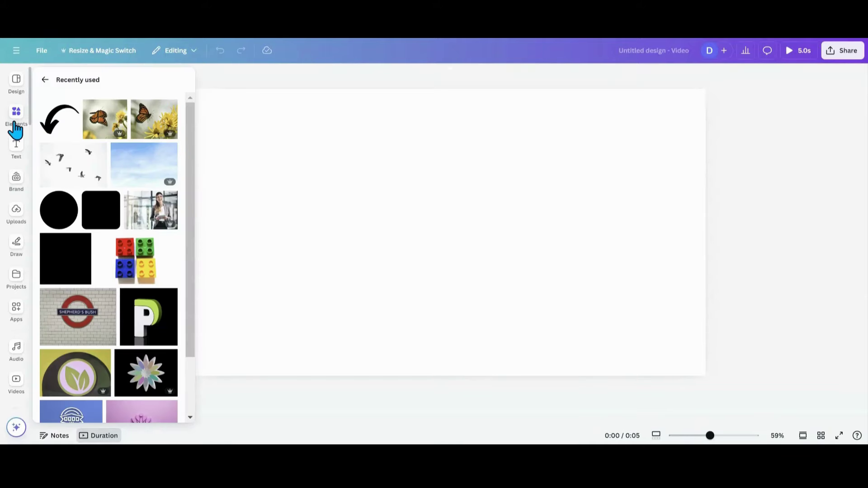
left_click(52, 175)
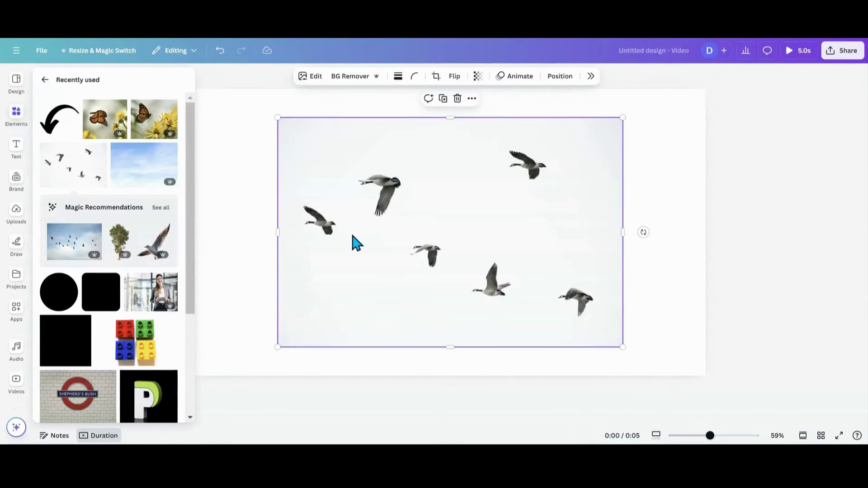
mouse_move(357, 245)
left_mouse_down()
mouse_move(374, 235)
mouse_move(367, 235)
left_mouse_up()
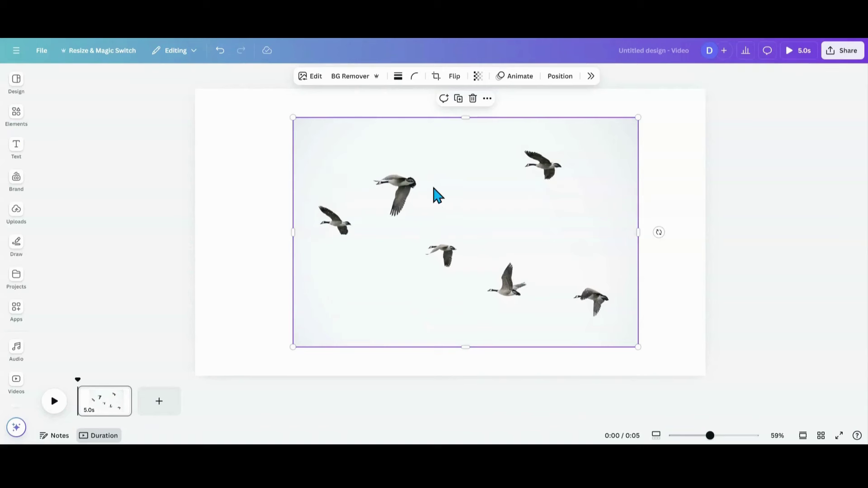
left_click_drag(434, 188, 427, 188)
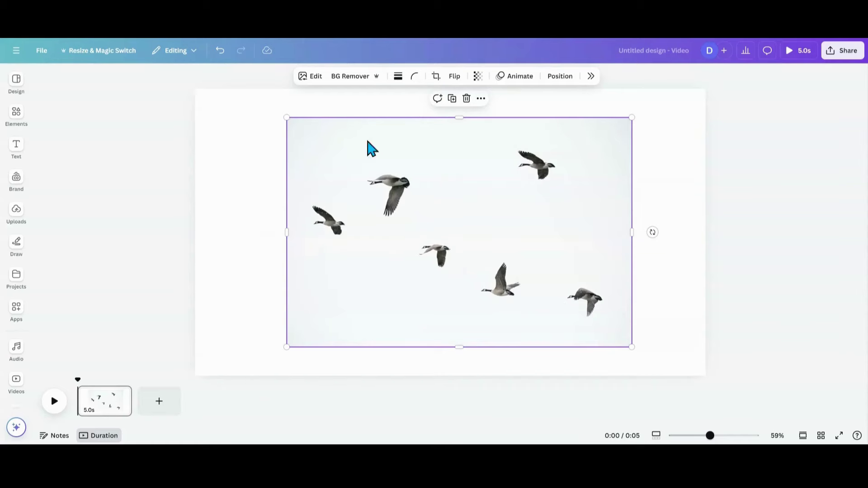
- Strip the pale sky from the geese photo with BG Remover, leaving only the six birds
left_click(353, 82)
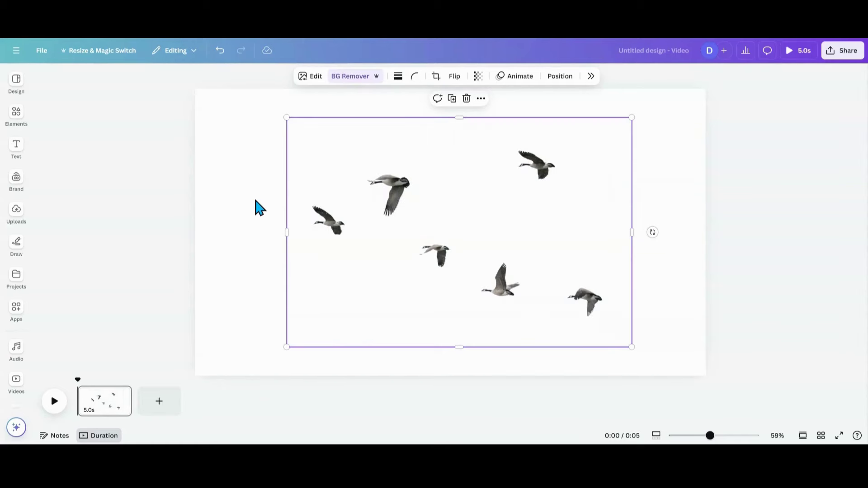
left_click(246, 153)
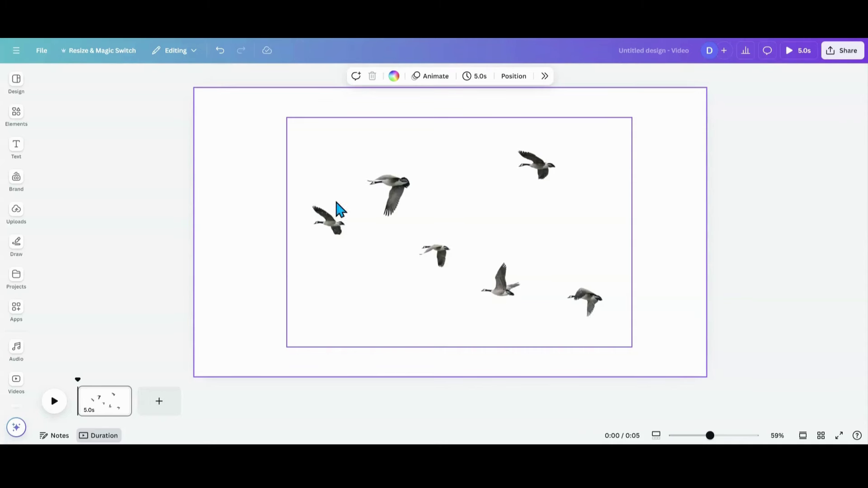
- Duplicate the geese photo and crop the copy down to the single goose at top-left
left_click(383, 153)
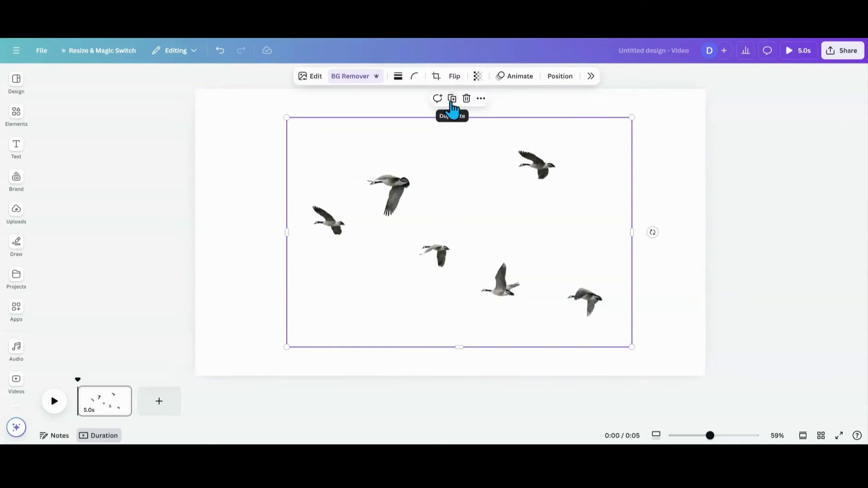
left_click(452, 96)
mouse_move(395, 210)
left_mouse_down()
mouse_move(411, 203)
mouse_move(387, 200)
left_mouse_up()
left_click_drag(633, 232, 362, 232)
left_click_drag(328, 119, 325, 189)
left_click_drag(324, 334, 281, 161)
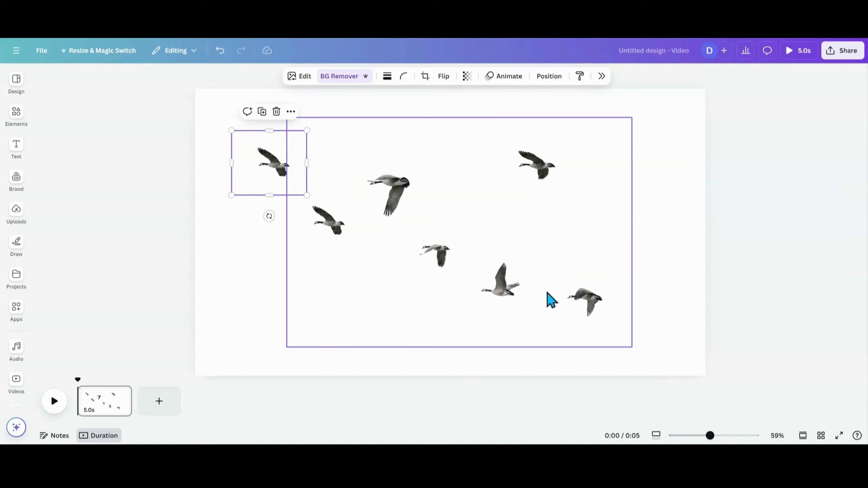
- Crop the original geese photo down to a different single goose
left_click(399, 254)
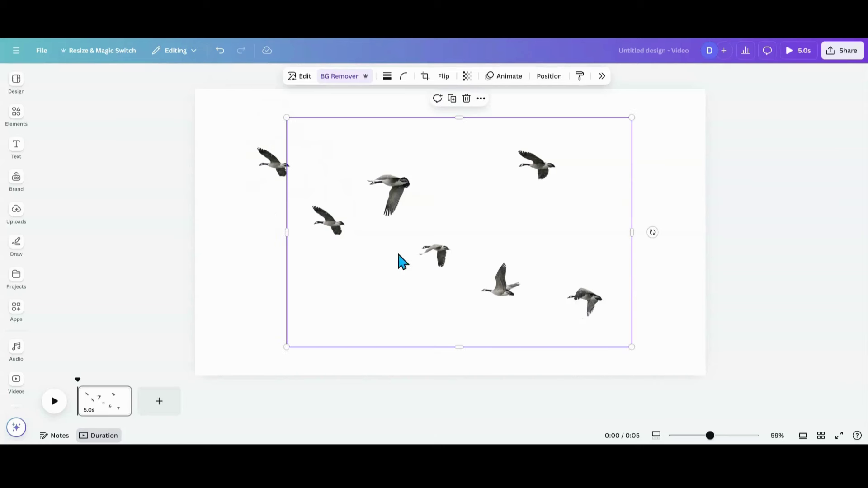
left_click_drag(287, 234, 549, 264)
left_click_drag(590, 117, 590, 267)
- Stack the two single-goose cutouts on top of each other mid-page
left_click_drag(287, 178, 466, 249)
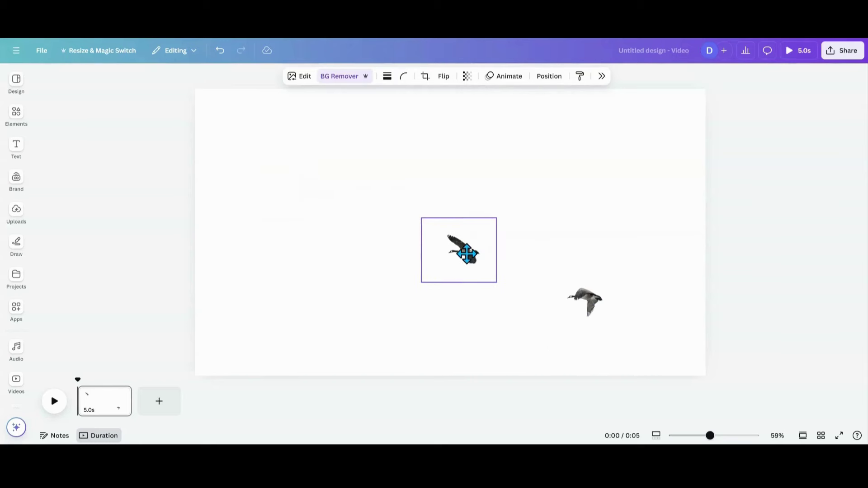
left_click(592, 313)
left_click_drag(592, 313, 465, 259)
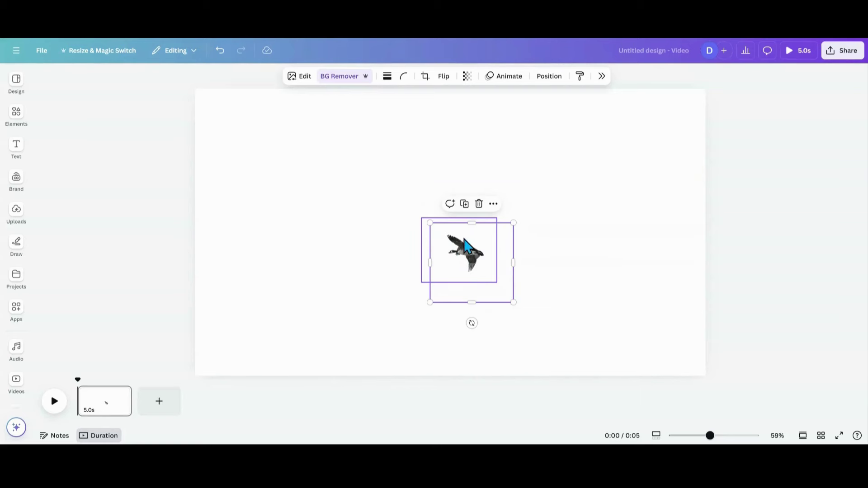
- Enlarge both overlapping geese together and centre the pair on the page
left_click_drag(383, 218, 515, 299)
left_click_drag(514, 218, 608, 132)
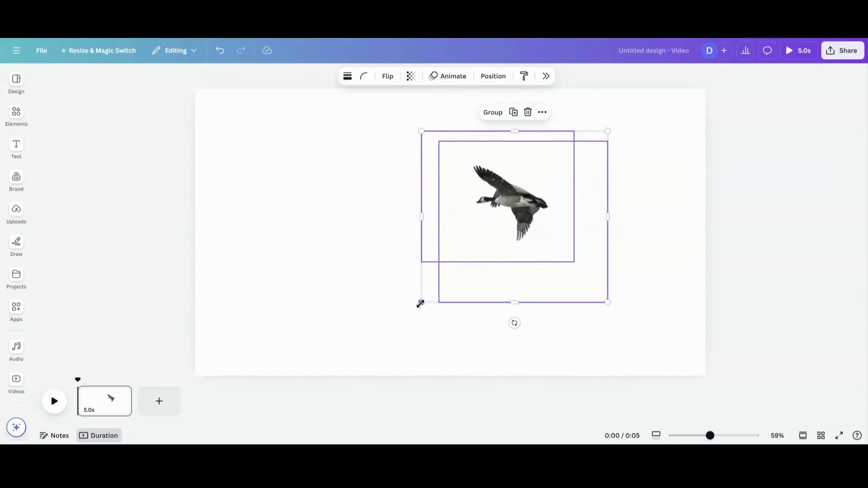
left_click_drag(420, 304, 362, 330)
left_click_drag(443, 279, 394, 273)
left_click(279, 276)
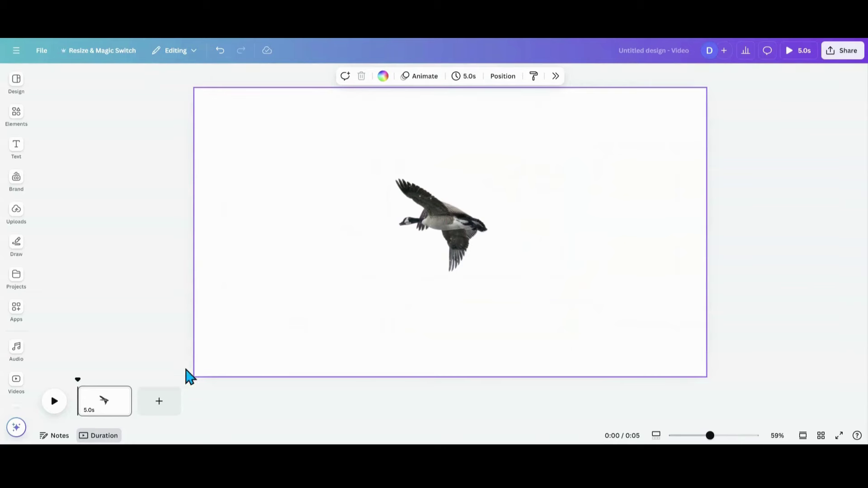
- Duplicate the first page so the video has two goose pages
left_click(120, 395)
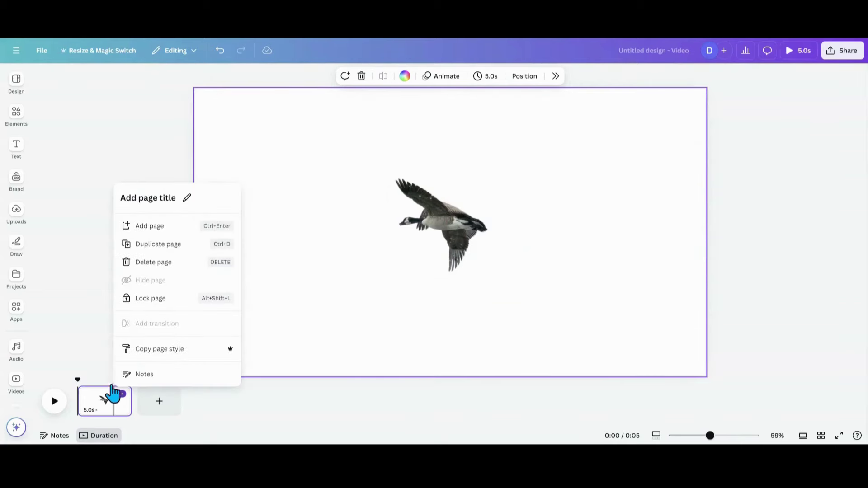
left_click(147, 245)
left_click(101, 410)
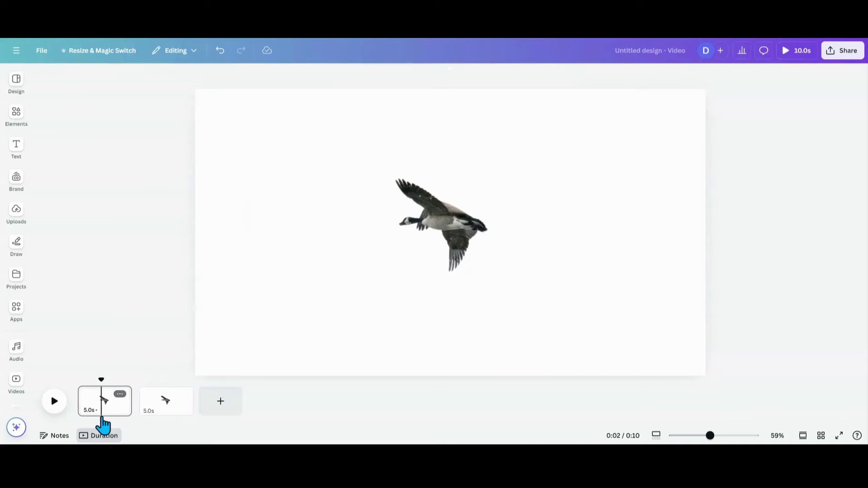
- Delete the top goose cutout from page 1 via the Layers list
left_click(417, 230)
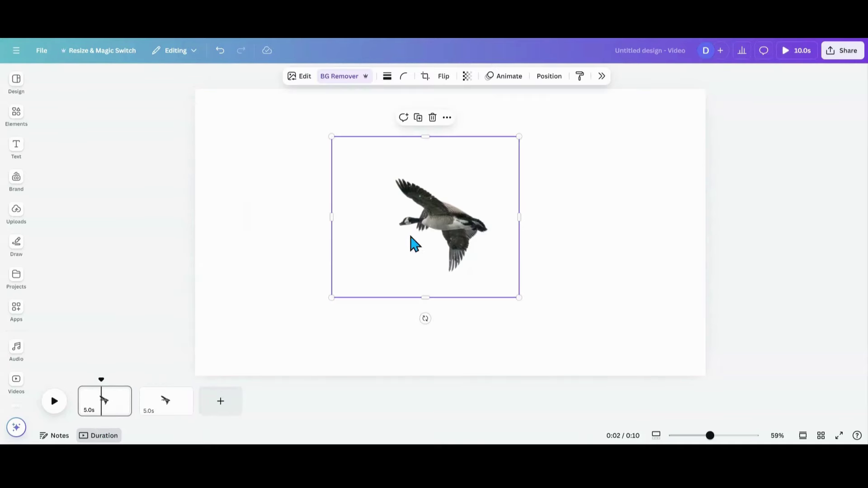
left_click(541, 79)
left_click(822, 103)
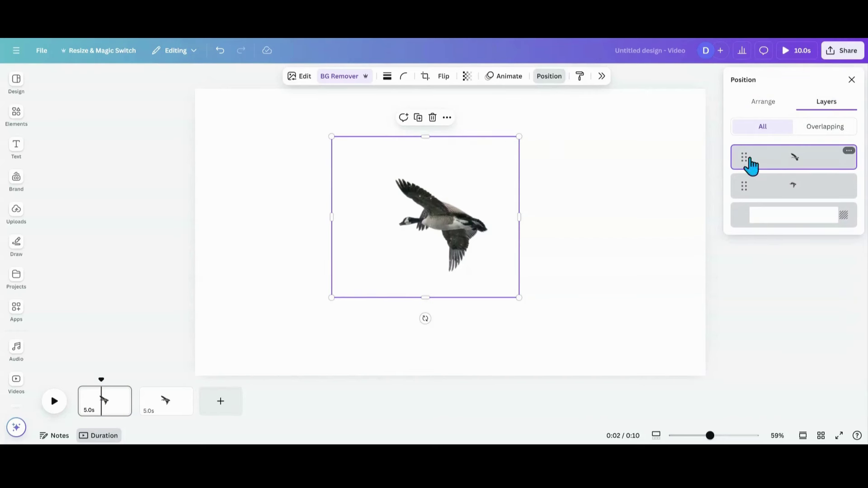
left_click(433, 118)
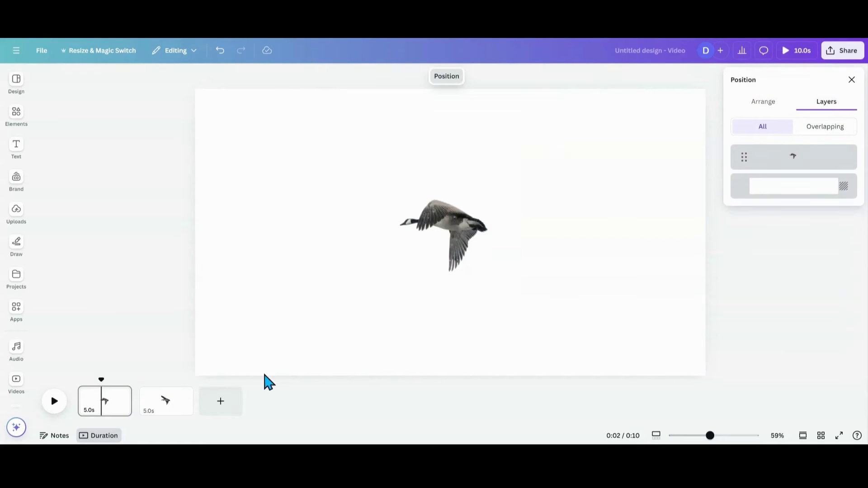
- Delete the lower goose cutout from page 2, leaving a different pose on each page
left_click(171, 405)
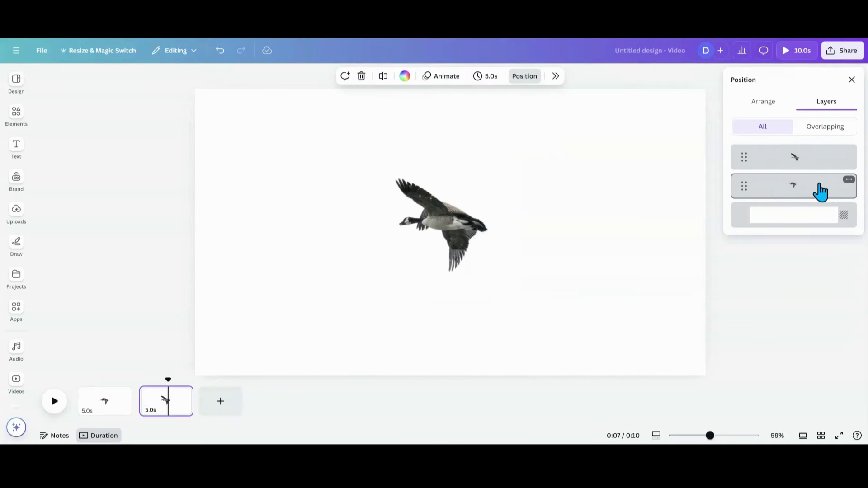
left_click(821, 193)
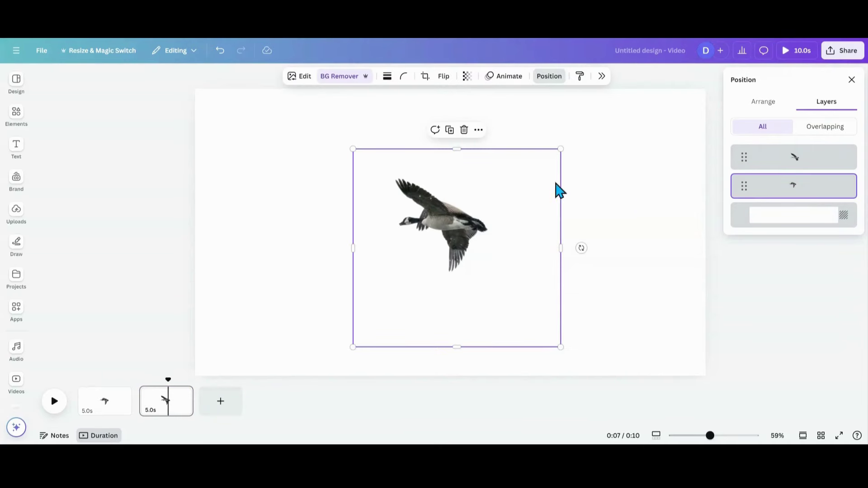
left_click(465, 132)
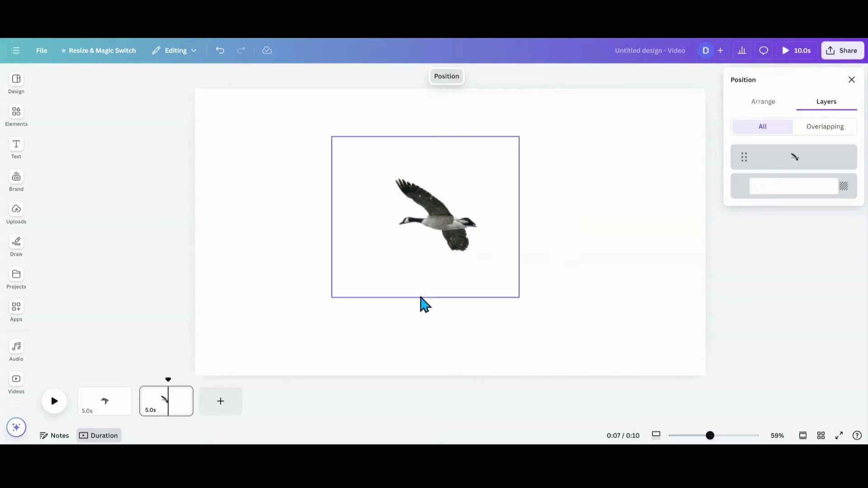
left_click(112, 416)
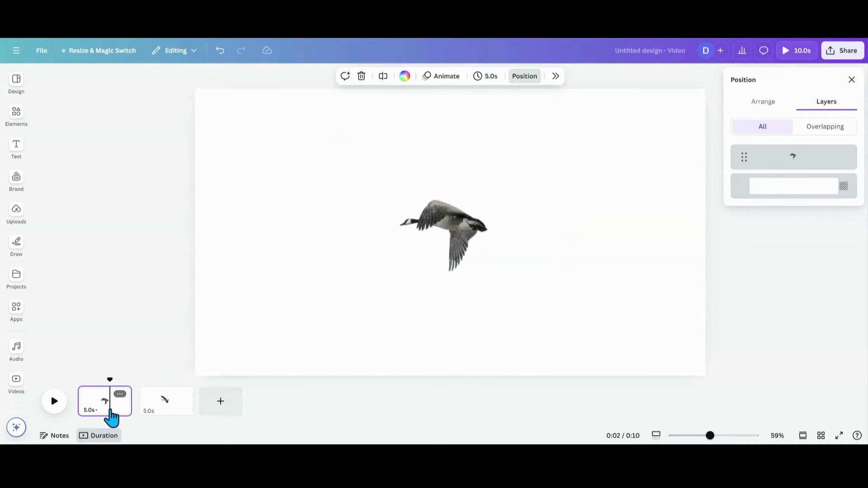
left_click(165, 414)
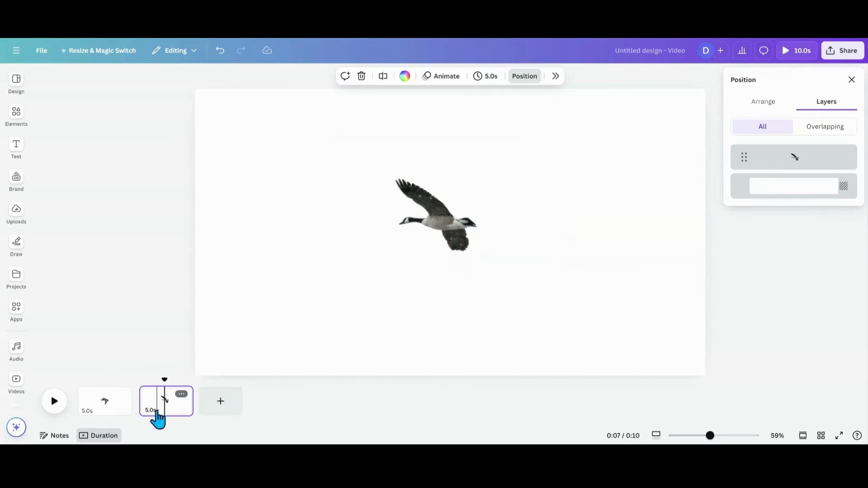
- Select both goose pages and duplicate them with Ctrl+D until there are 14 pages
left_click(104, 414)
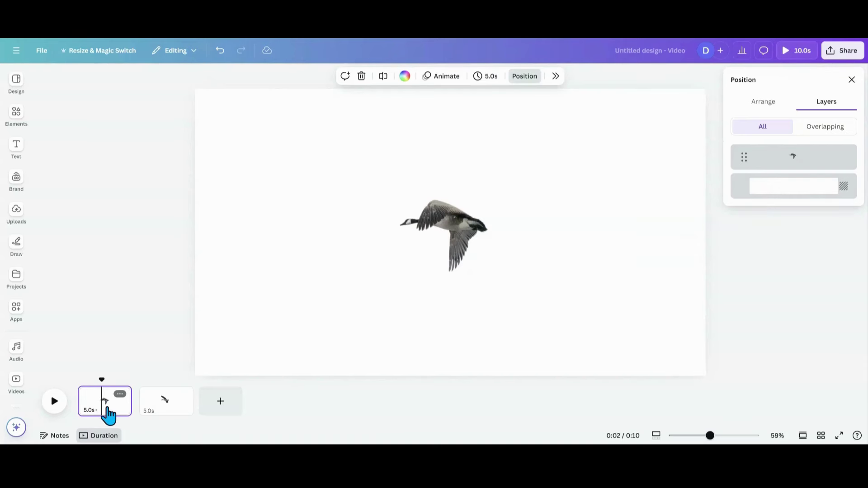
key("ctrl+a")
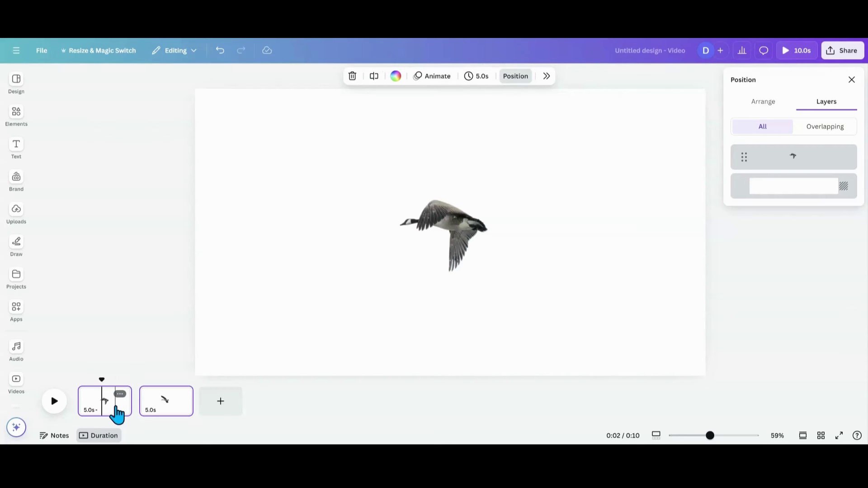
key("ctrl+d")
key("ctrl+d")
key("ctrl+d")
key("ctrl+d")
key("ctrl+d")
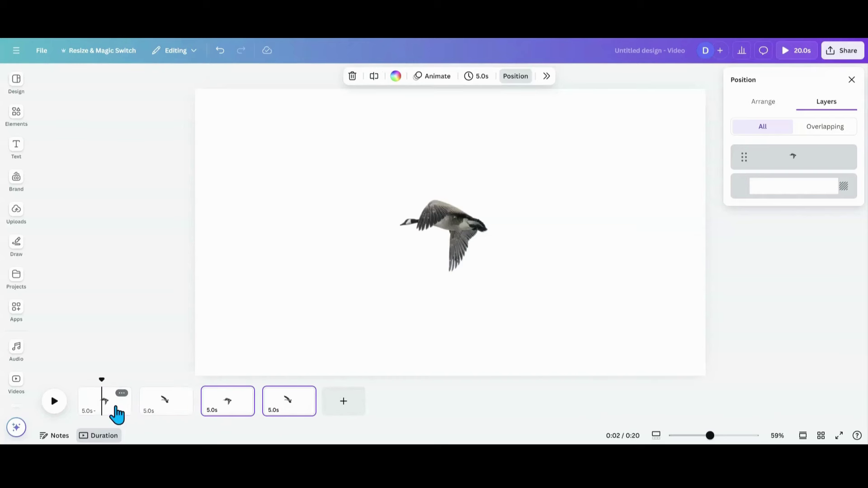
key("ctrl+d")
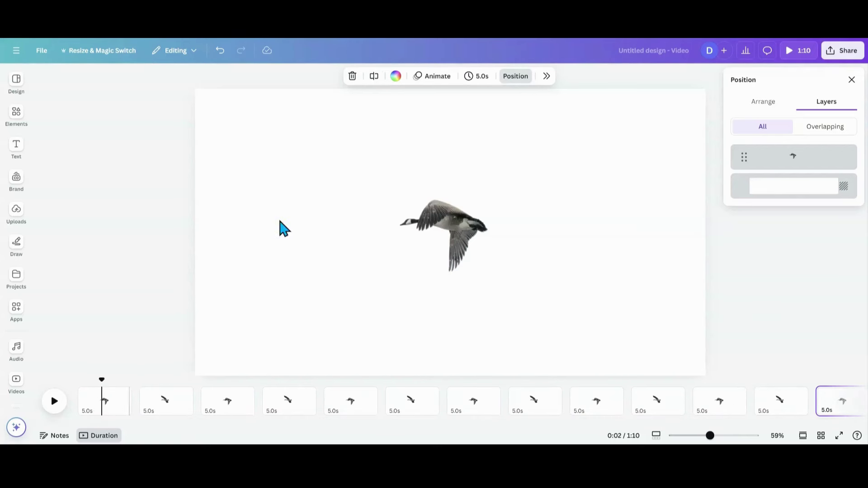
- Set all 14 pages to 0.2s duration and play the 2.8-second animation
left_click(482, 77)
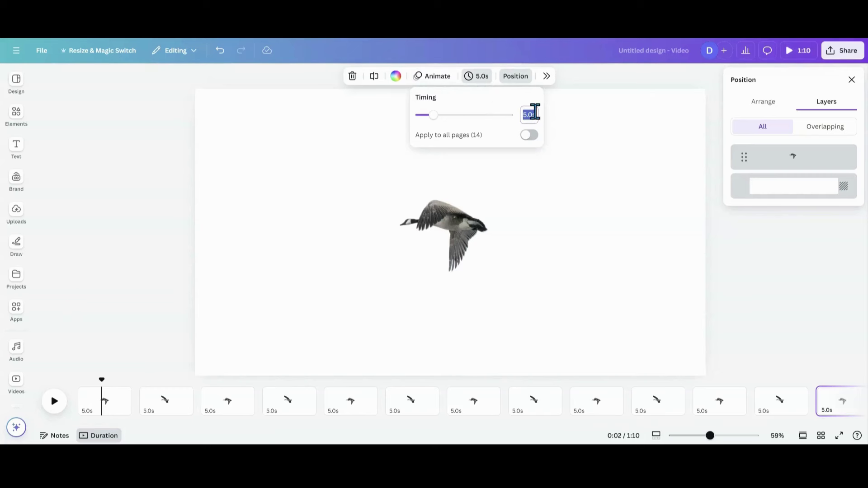
type(".2")
key("Return")
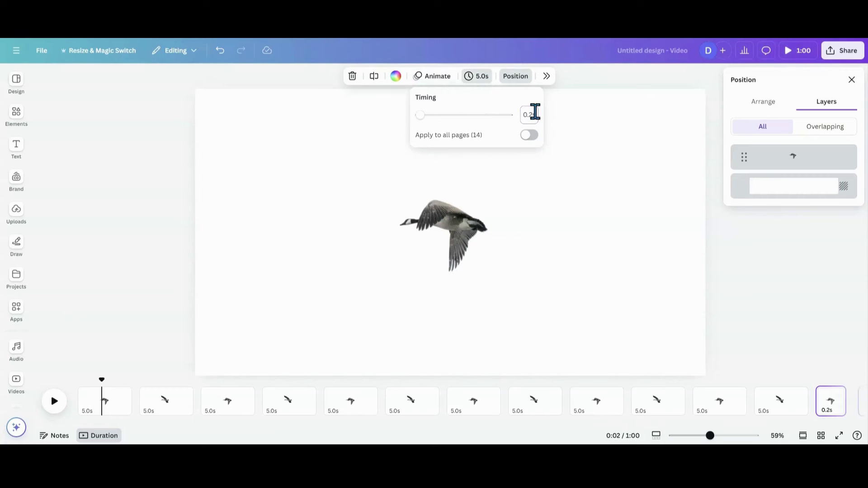
left_click(525, 137)
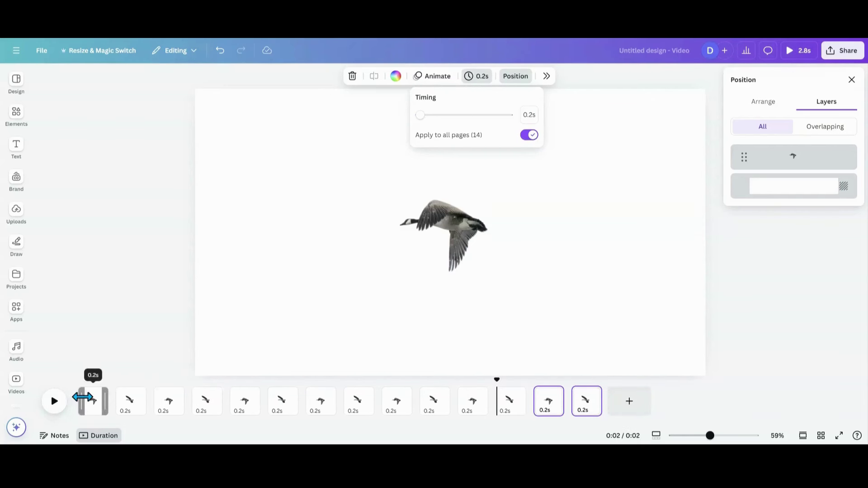
left_click(60, 410)
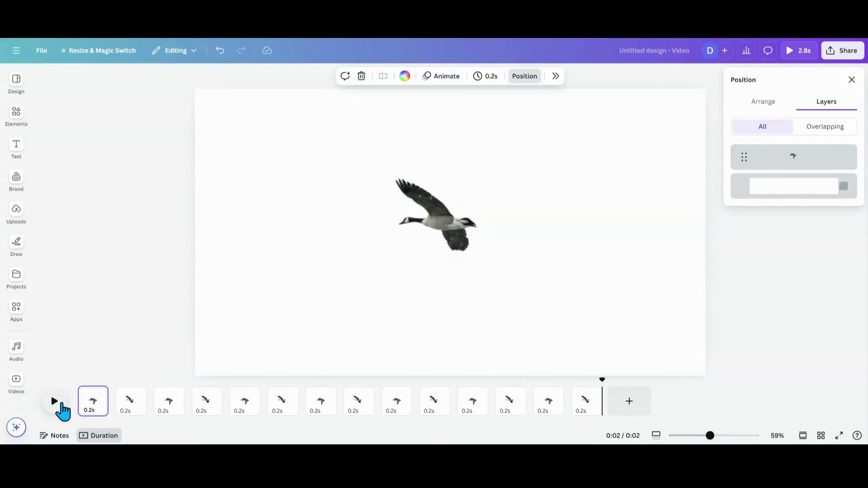
- Undo twice to return to the two original 5.0s goose pages
left_click(441, 226)
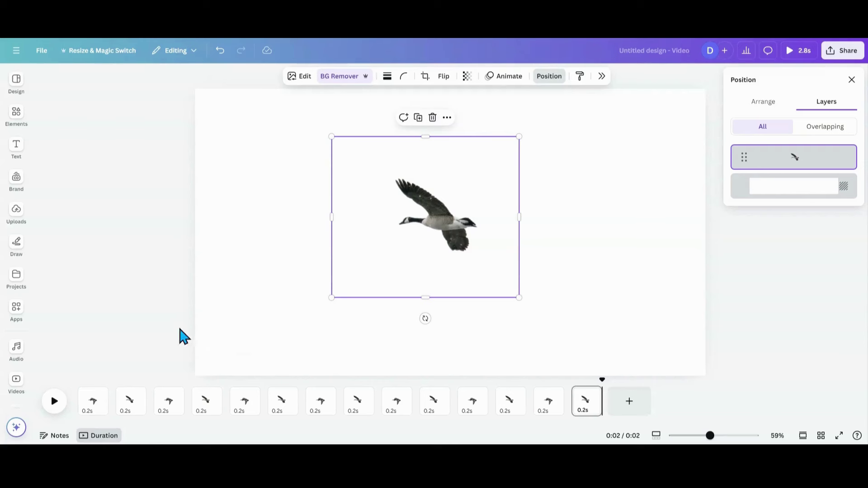
left_click(220, 52)
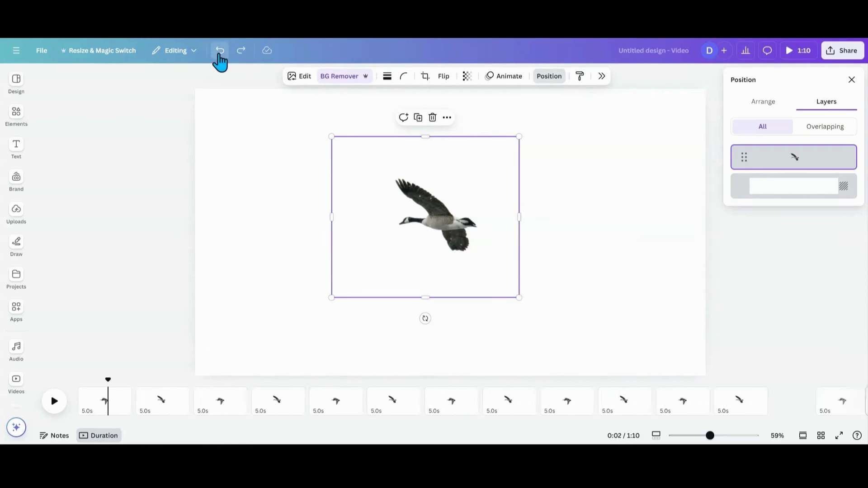
left_click(220, 52)
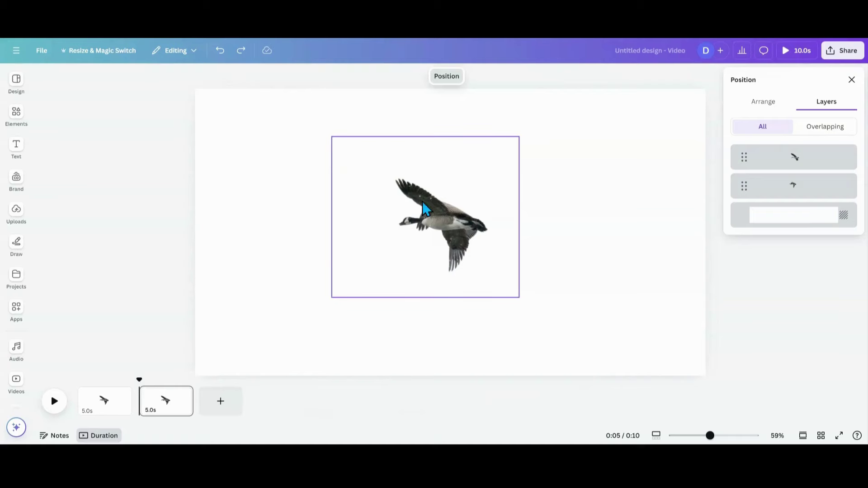
- Delete page 2 and remove both goose images from the remaining page
left_click(182, 395)
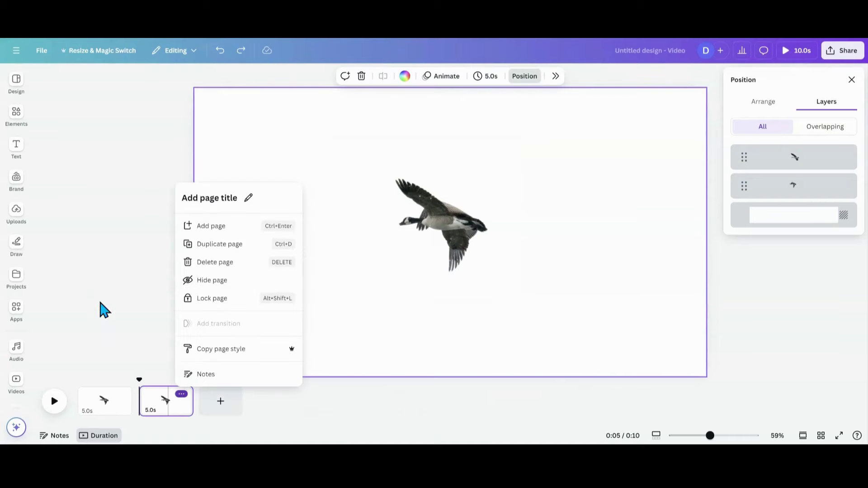
left_click(211, 262)
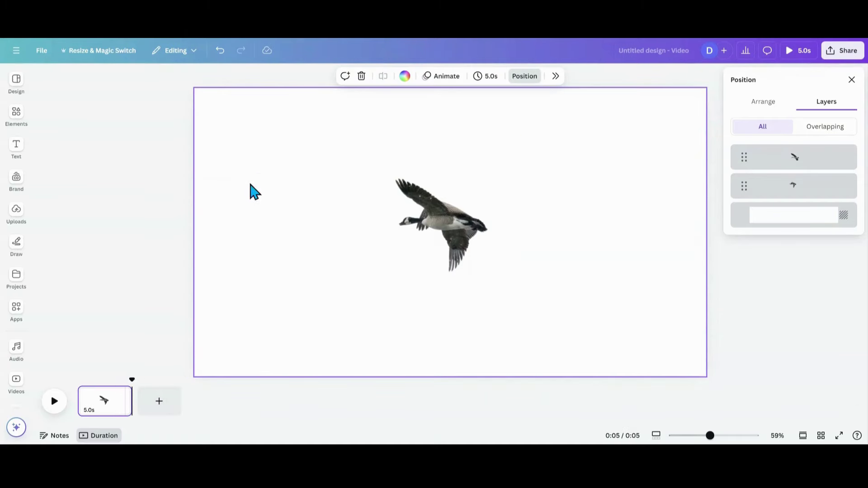
left_click_drag(256, 174, 528, 266)
left_click(460, 119)
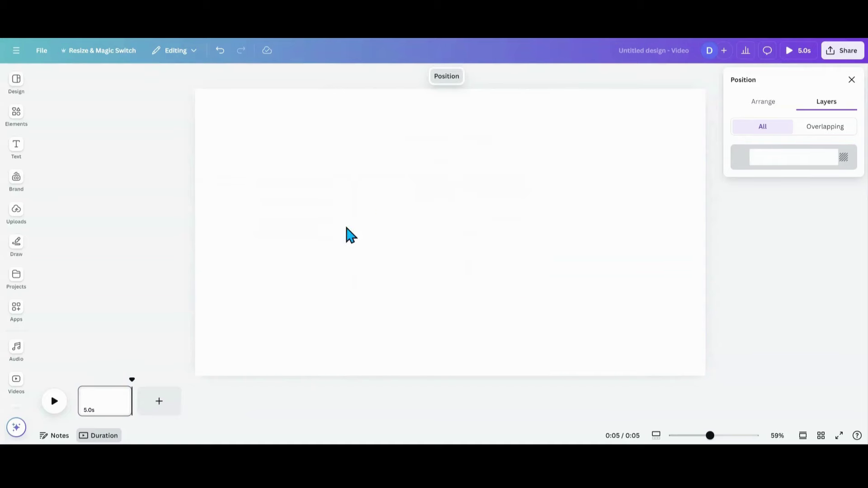
- Add the folded-wing butterfly photo, remove its background, crop it tighter and move it lower right
left_click(14, 119)
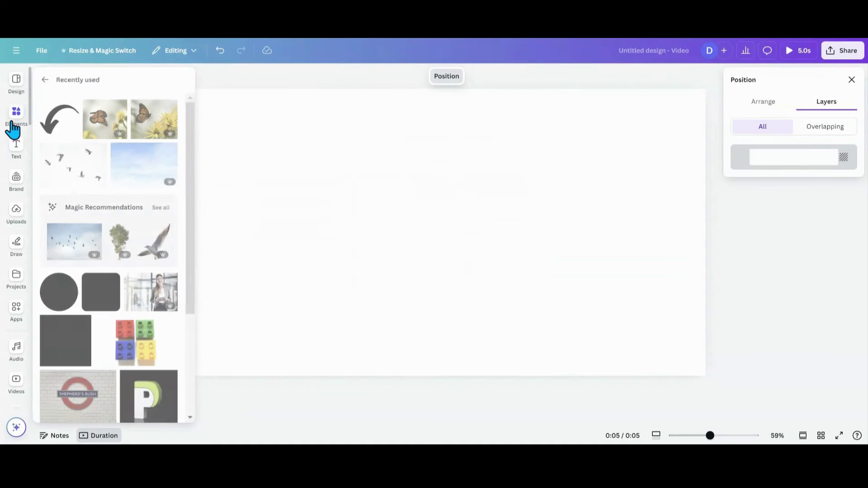
left_click(99, 122)
left_click(416, 199)
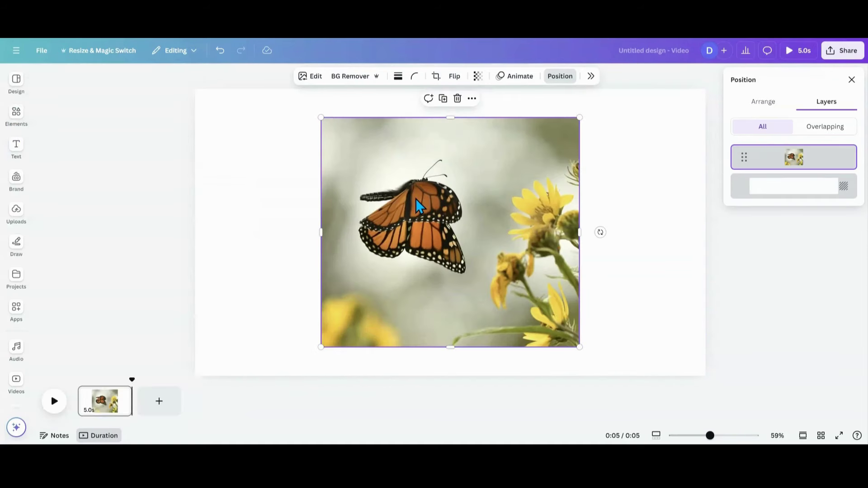
left_click(360, 77)
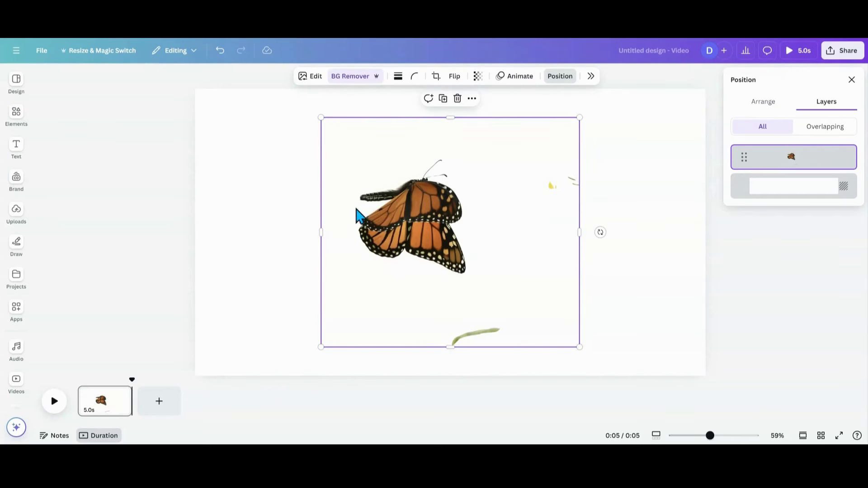
left_click_drag(579, 234, 524, 234)
left_click_drag(415, 350, 413, 298)
left_click_drag(358, 213, 466, 248)
- Add the open-winged butterfly-with-yellow-flowers photo and remove its grey background
left_click(19, 114)
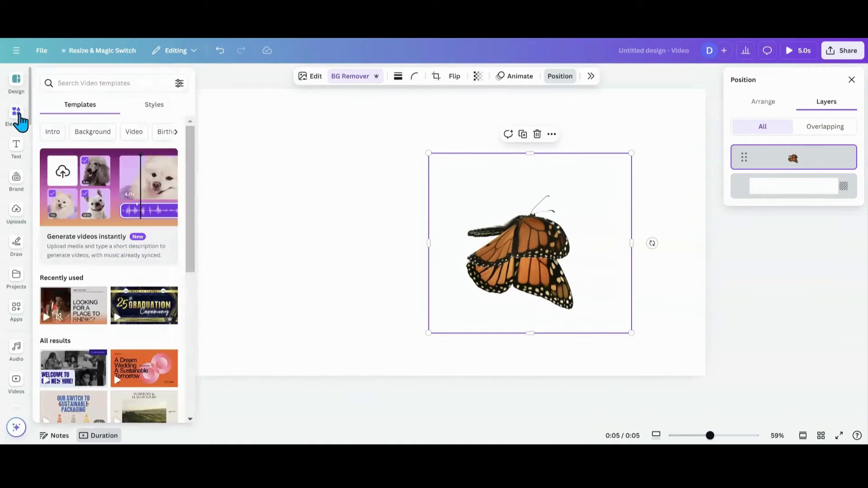
left_click(151, 123)
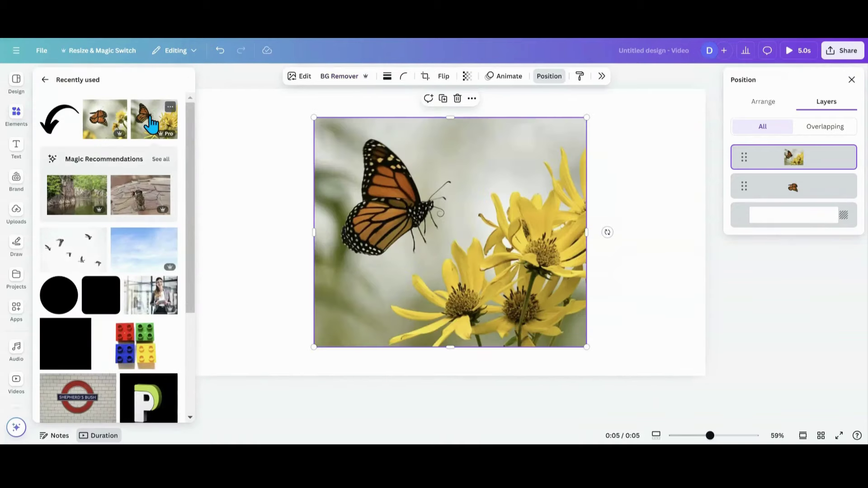
left_click(394, 229)
left_click(340, 76)
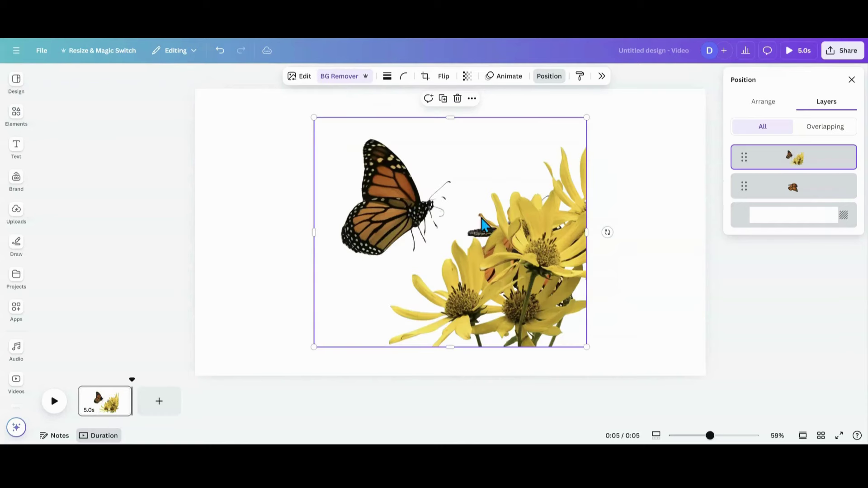
- Wipe the yellow flowers from the cutout with a size-72 brush, restoring a strip and then erasing
left_click(357, 82)
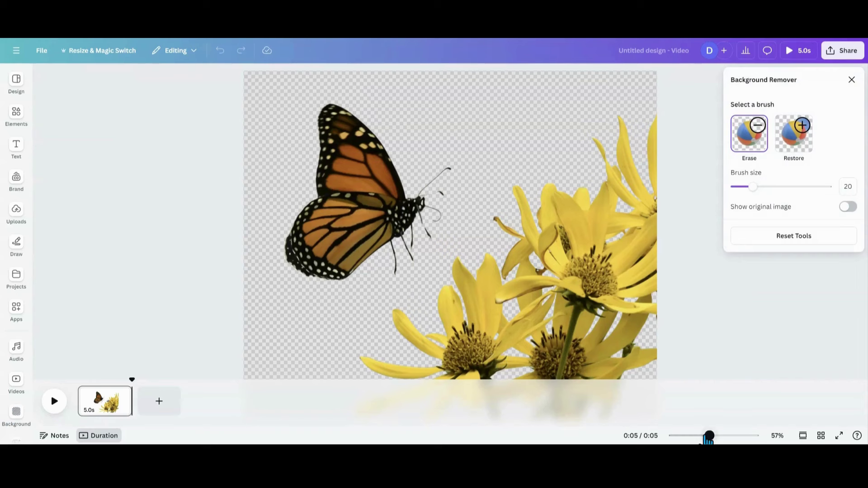
left_click_drag(709, 436, 697, 436)
left_click(782, 151)
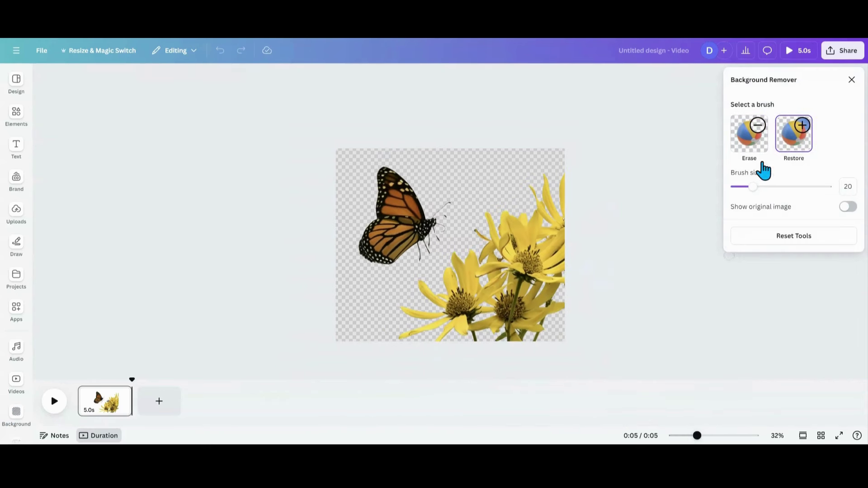
left_click_drag(753, 186, 801, 187)
mouse_move(555, 189)
left_mouse_down()
mouse_move(511, 213)
mouse_move(441, 274)
mouse_move(440, 322)
mouse_move(454, 311)
left_mouse_up()
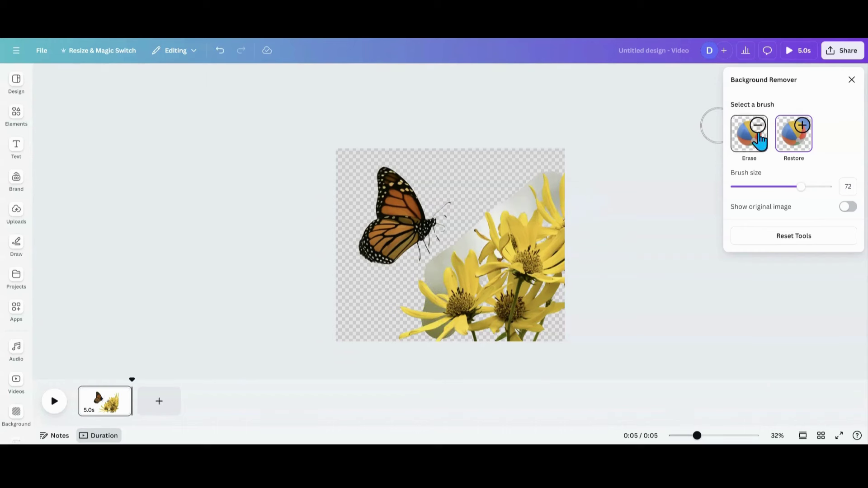
left_click(749, 133)
mouse_move(544, 198)
left_mouse_down()
mouse_move(555, 182)
mouse_move(446, 258)
mouse_move(410, 333)
mouse_move(552, 315)
mouse_move(475, 337)
mouse_move(450, 303)
mouse_move(455, 280)
mouse_move(528, 233)
mouse_move(560, 197)
mouse_move(564, 290)
mouse_move(520, 279)
mouse_move(487, 291)
mouse_move(542, 255)
mouse_move(447, 316)
mouse_move(486, 233)
left_mouse_up()
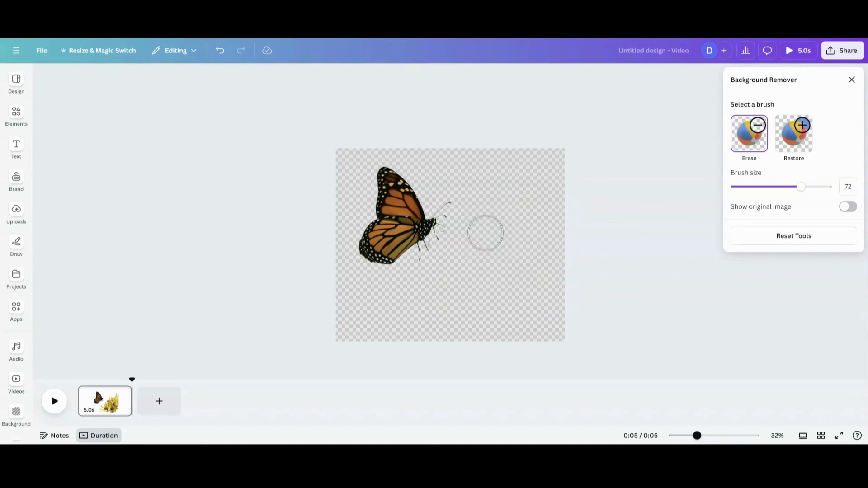
left_click(850, 81)
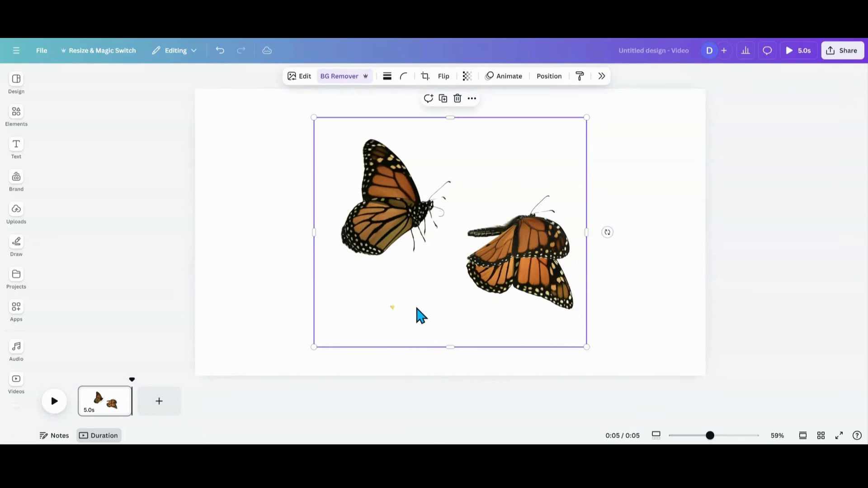
- Crop the image frame's bottom and right edges and shift the wings-down butterfly down-left
left_click_drag(449, 338, 450, 293)
left_click_drag(586, 204, 469, 210)
left_click_drag(544, 258, 481, 277)
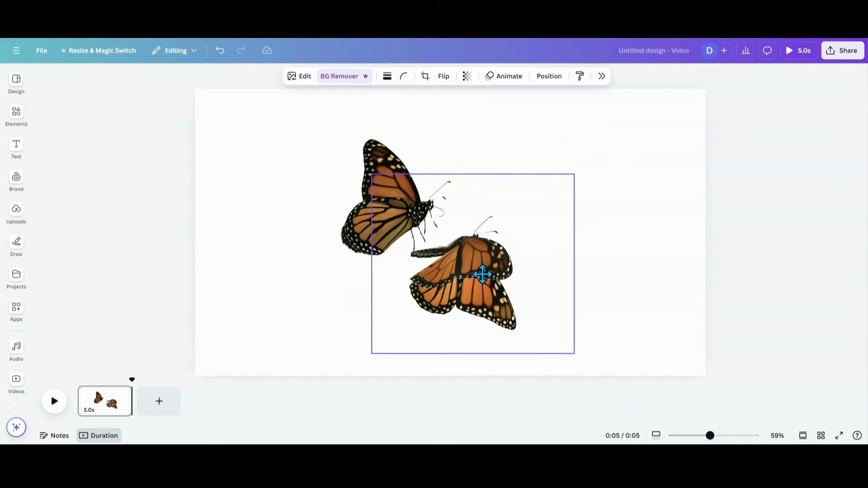
- Rotate the wings-up butterfly to about 43°, move it over the other, and enlarge it slightly
left_click(368, 250)
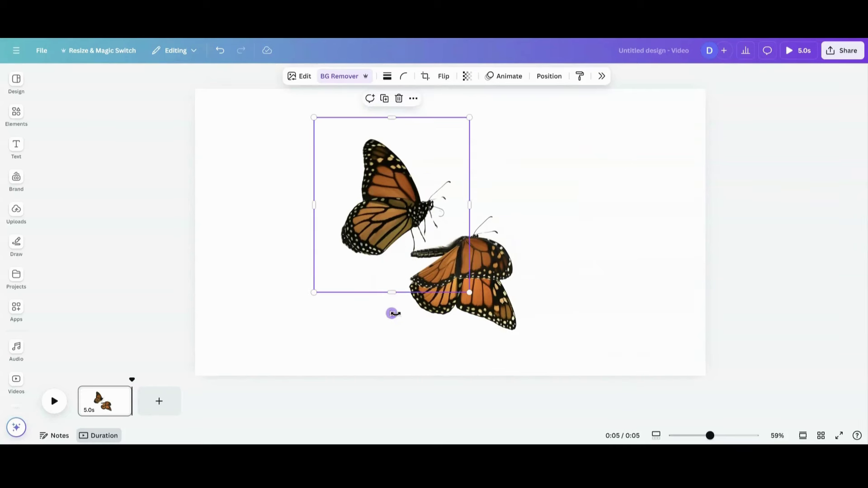
left_click_drag(392, 313, 352, 252)
left_click_drag(415, 233, 459, 248)
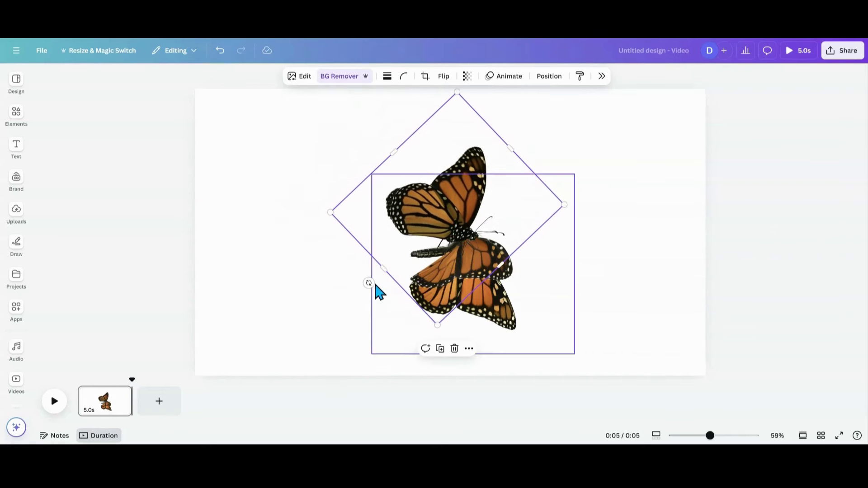
left_click_drag(369, 284, 374, 289)
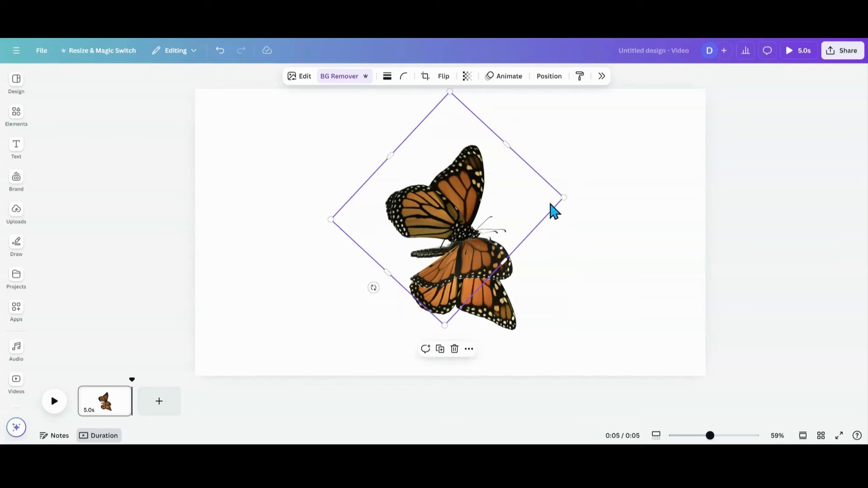
left_click_drag(568, 197, 571, 197)
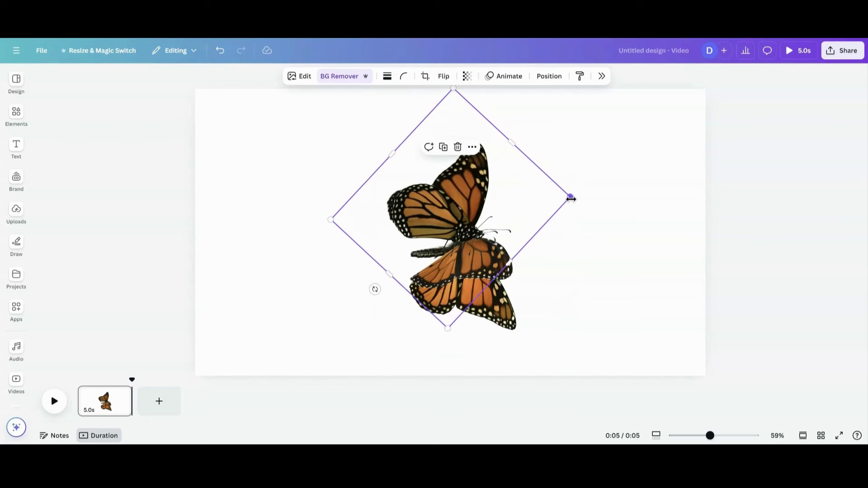
- Duplicate the page and delete the wings-up butterfly layer from page 1
left_click(120, 394)
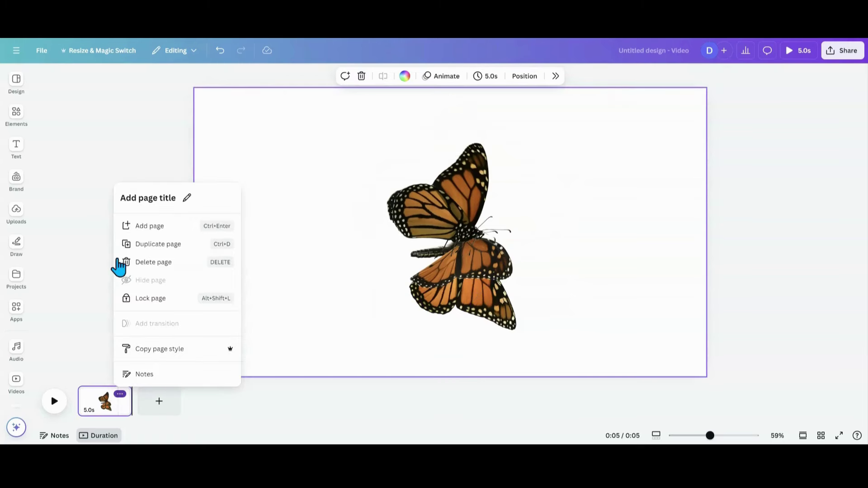
left_click(146, 253)
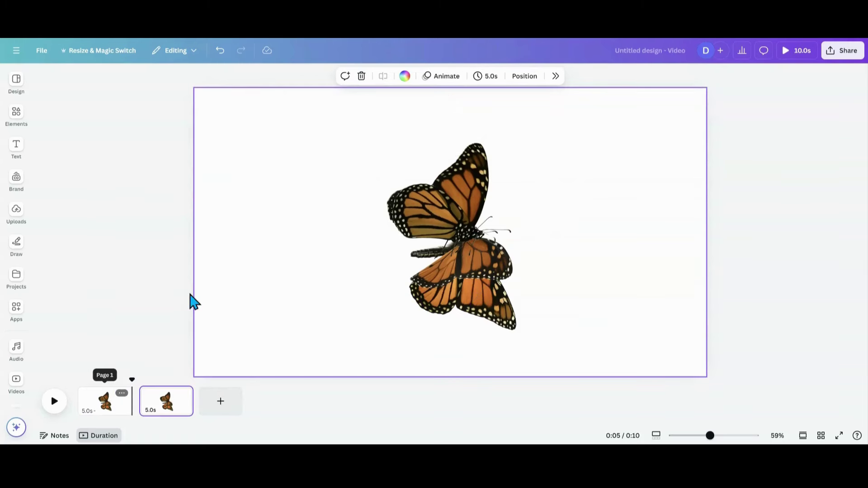
left_click(94, 409)
left_click(525, 76)
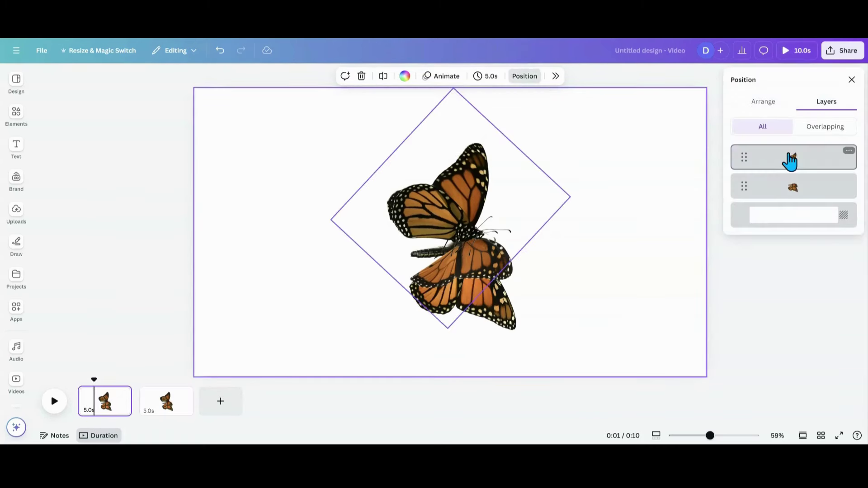
left_click(791, 161)
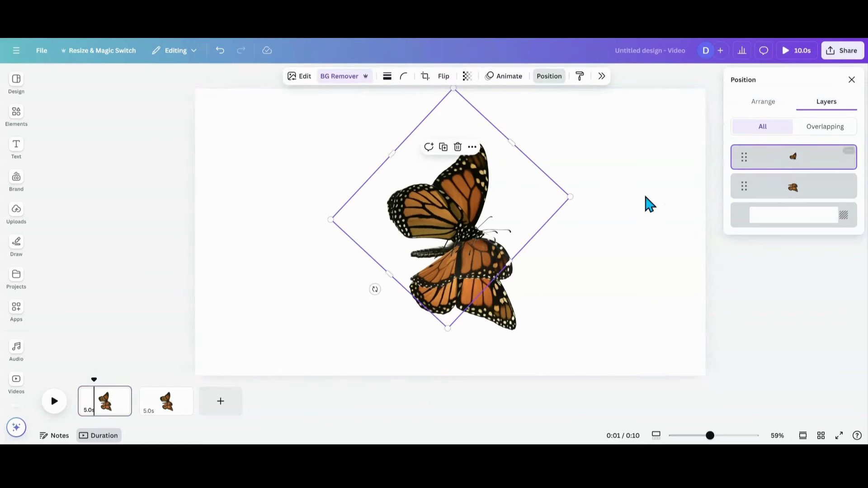
left_click(458, 147)
- On page 2, delete the wings-down butterfly so only the wings-up one remains
left_click(168, 403)
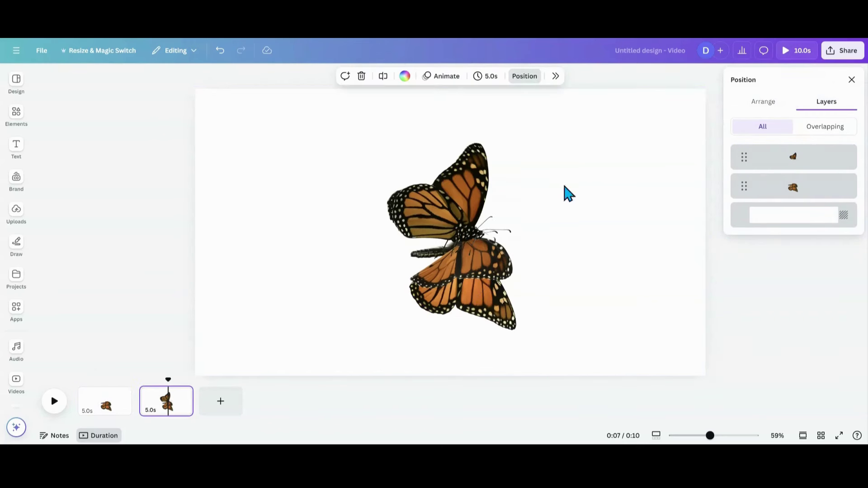
left_click(803, 192)
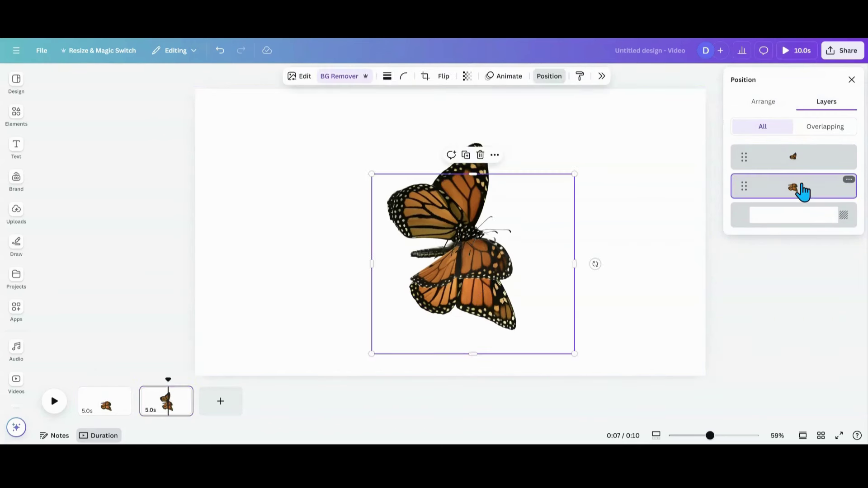
left_click(467, 158)
left_click(485, 161)
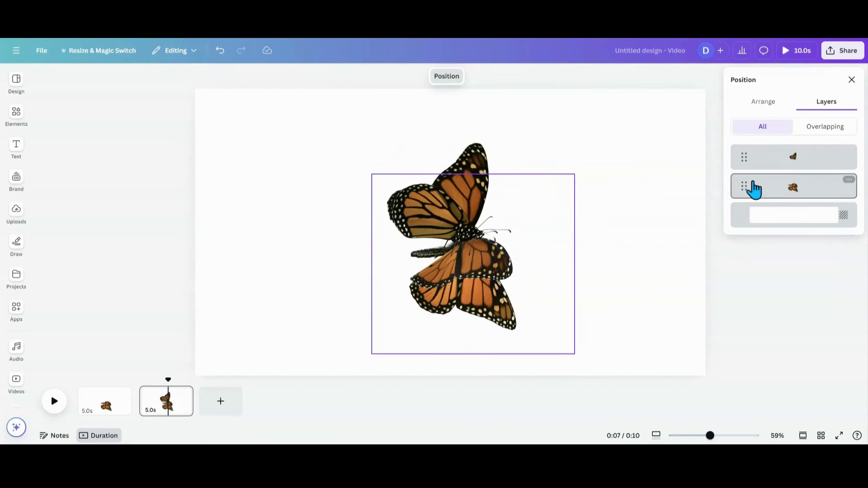
left_click(755, 188)
left_click(481, 156)
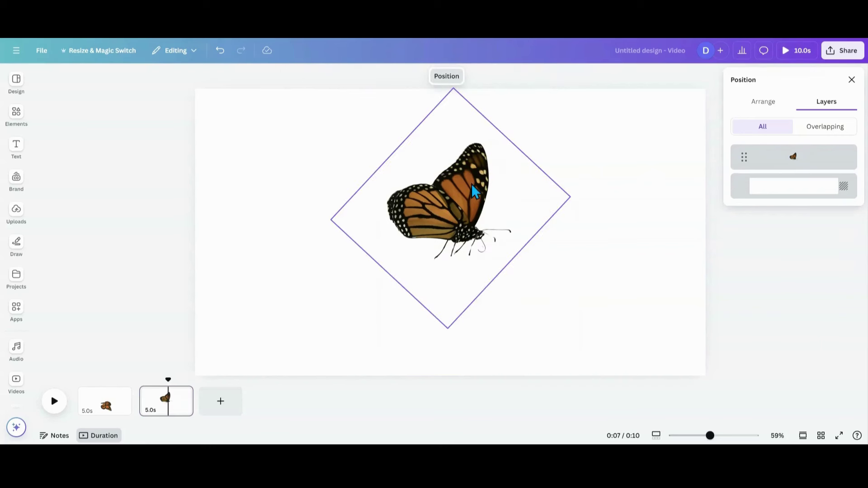
- Select both pages and duplicate them until there are 16 pages
left_click(107, 417)
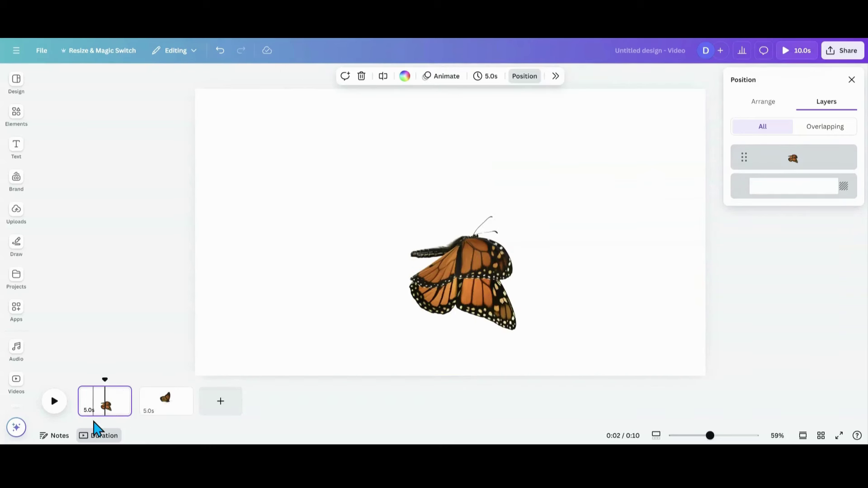
key("ctrl+a")
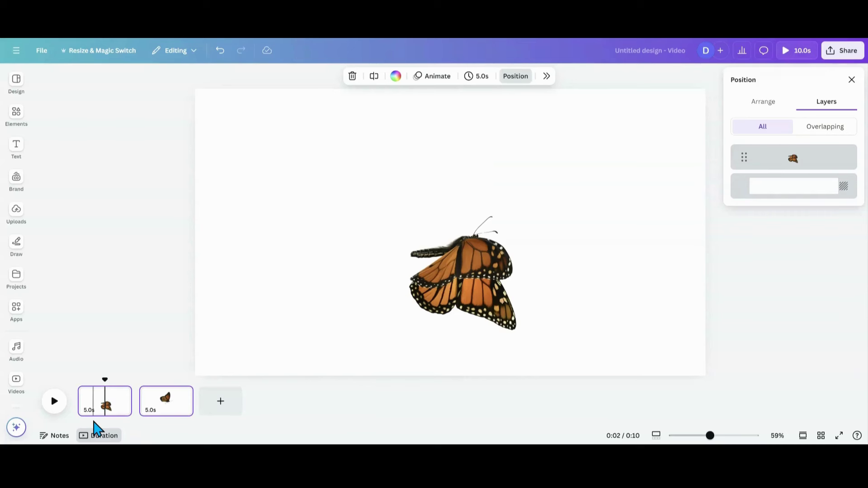
key("ctrl+d")
key("ctrl+d")
key("ctrl+d")
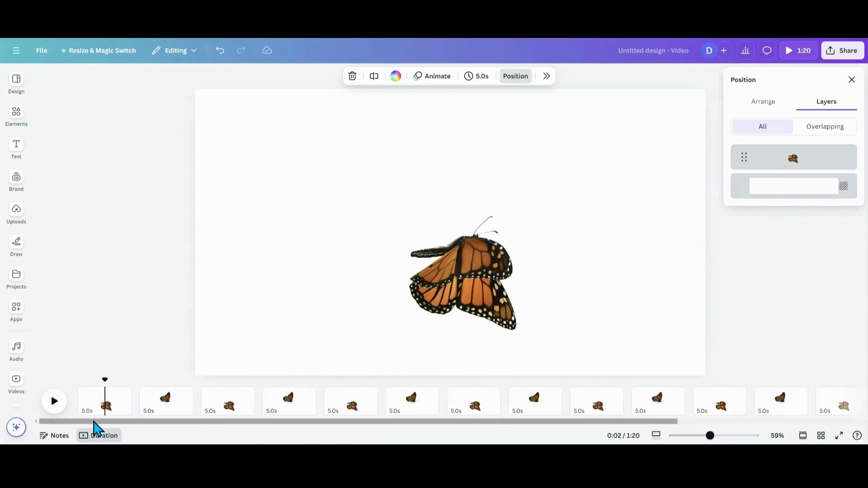
- Set every page's duration to 0.2s and play the animation preview from page 1
left_click(477, 77)
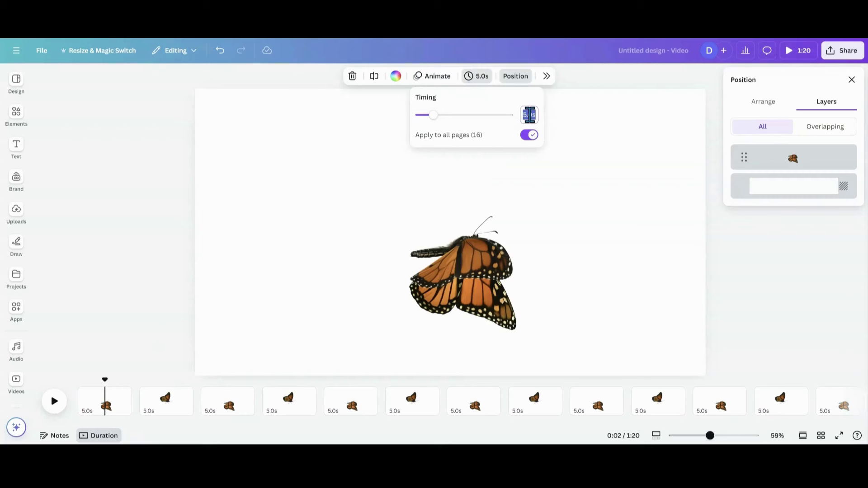
type("0.2")
key("Return")
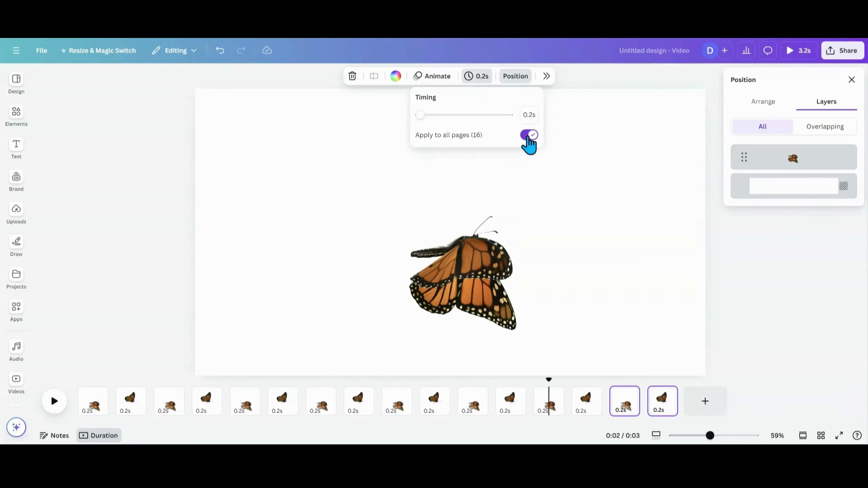
left_click(529, 137)
left_click(80, 399)
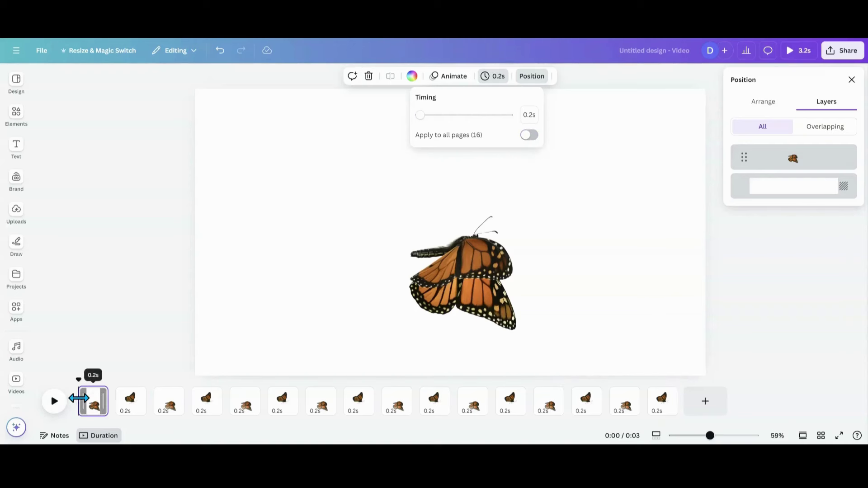
left_click(53, 403)
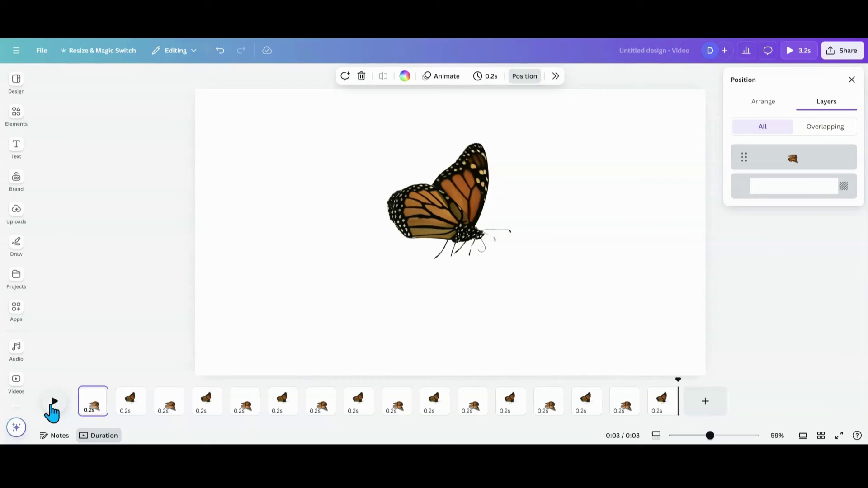
- Close the Position layer list, returning to page 1's wings-down butterfly
left_click(93, 297)
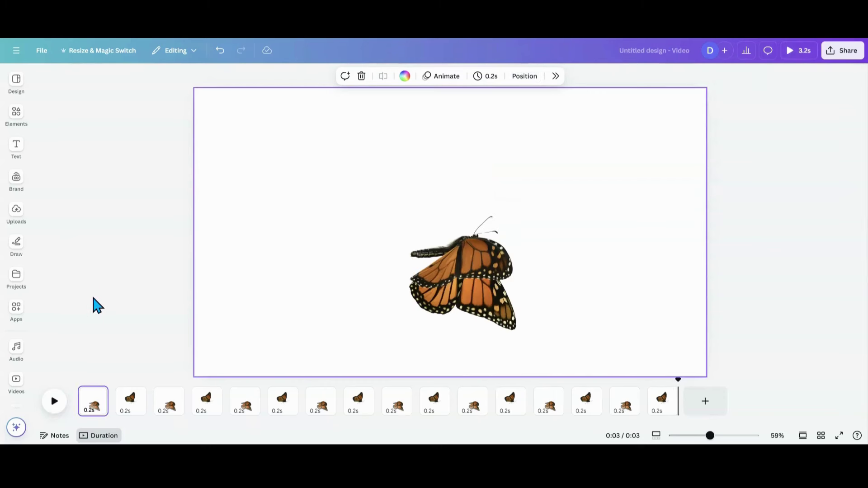